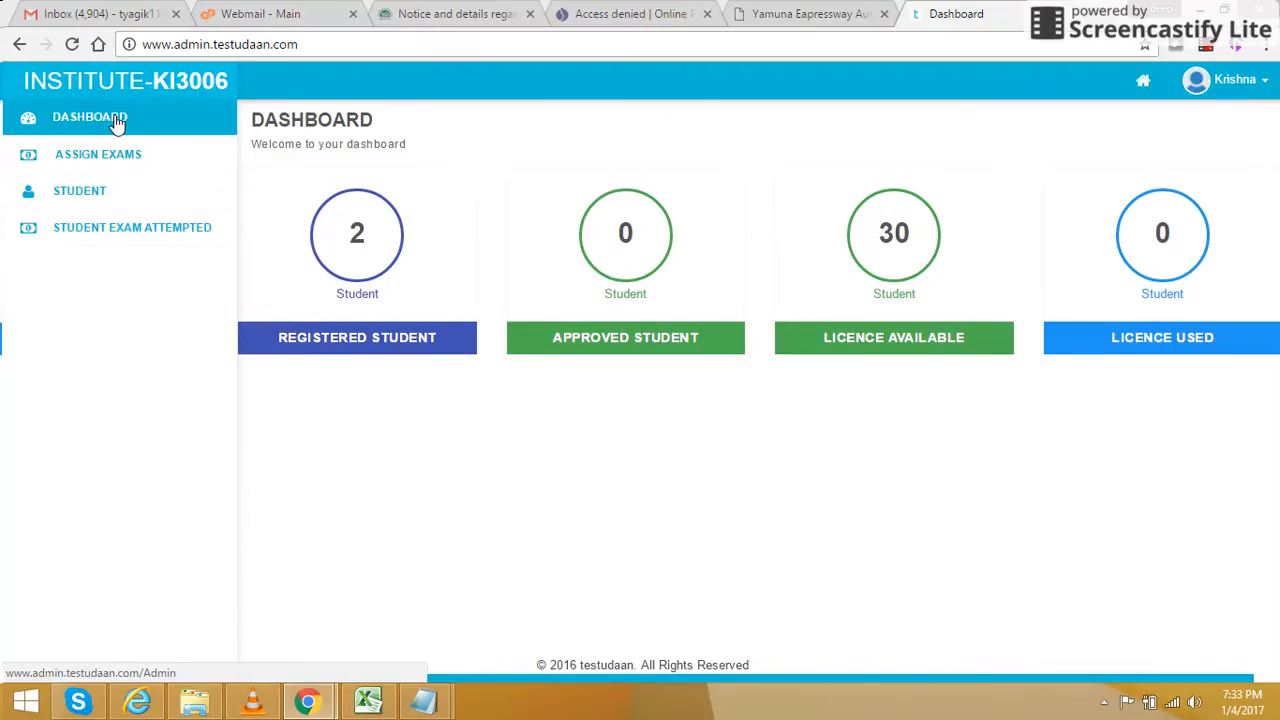
# - Open the student list and scroll across all columns of both ki3006 students
pyautogui.click(107, 193)
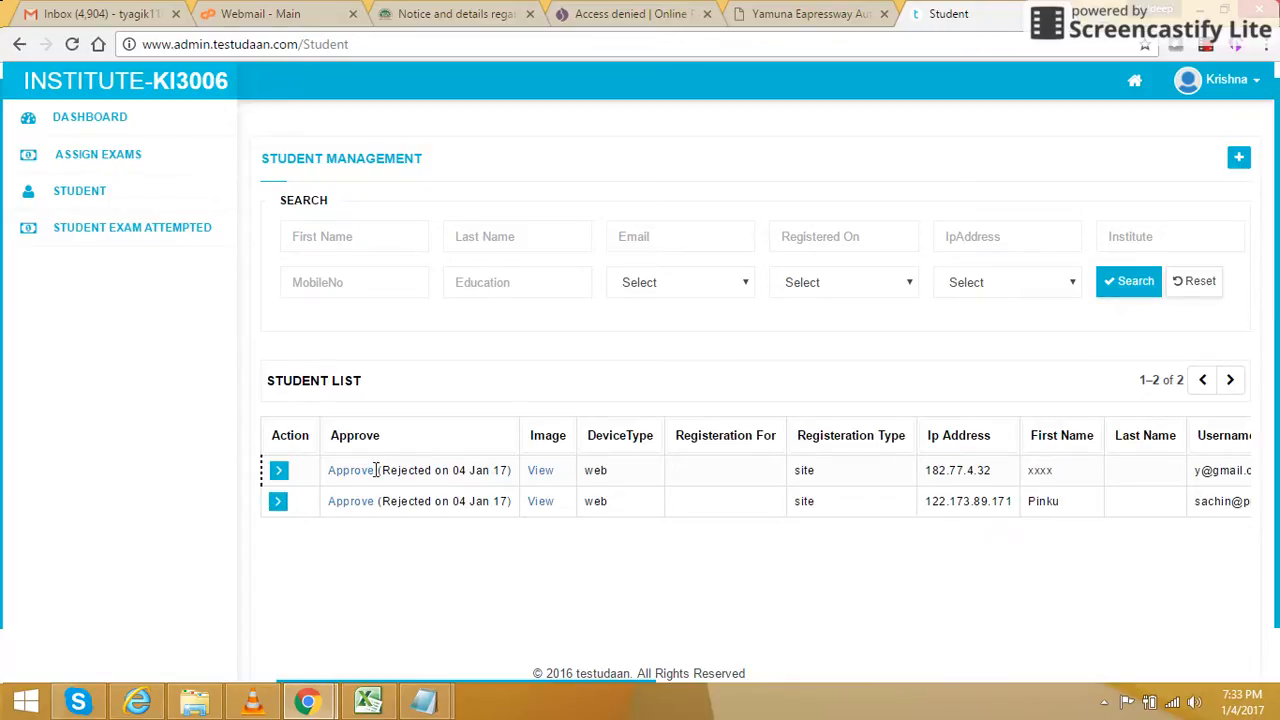
pyautogui.click(370, 482)
pyautogui.scroll(-1, 1276, 580)
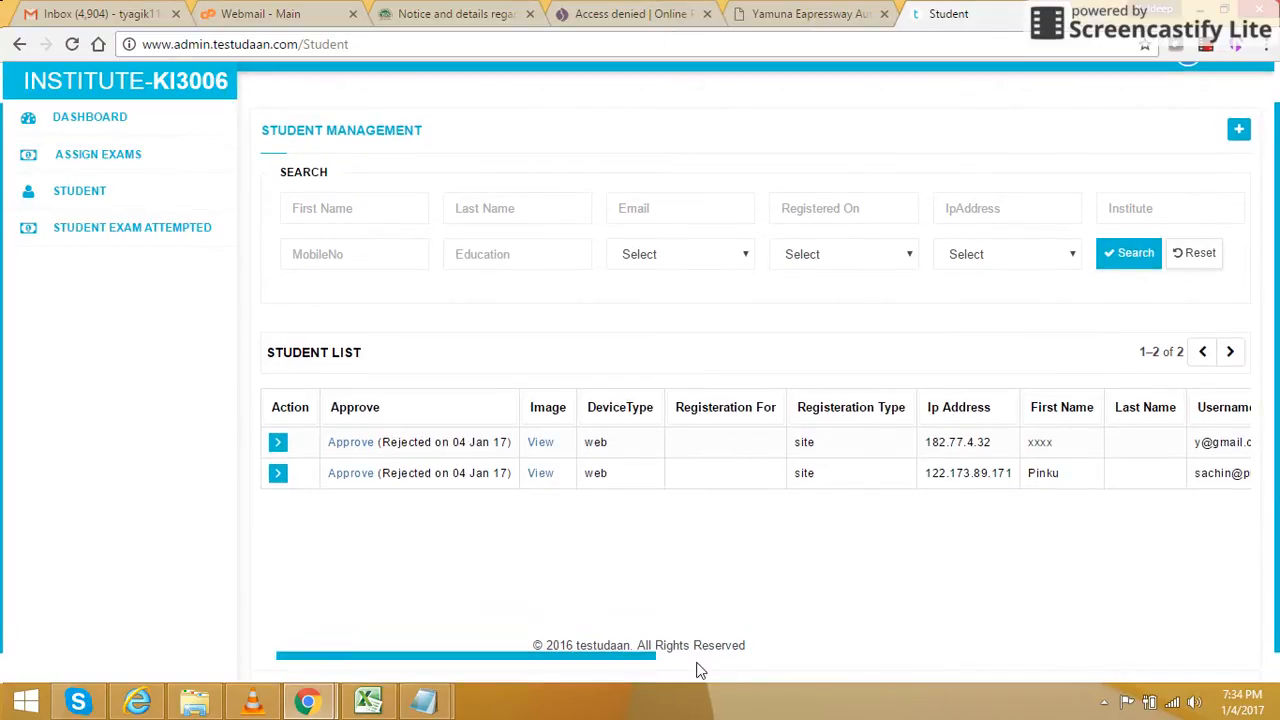
pyautogui.moveTo(636, 660); pyautogui.dragTo(639, 657)
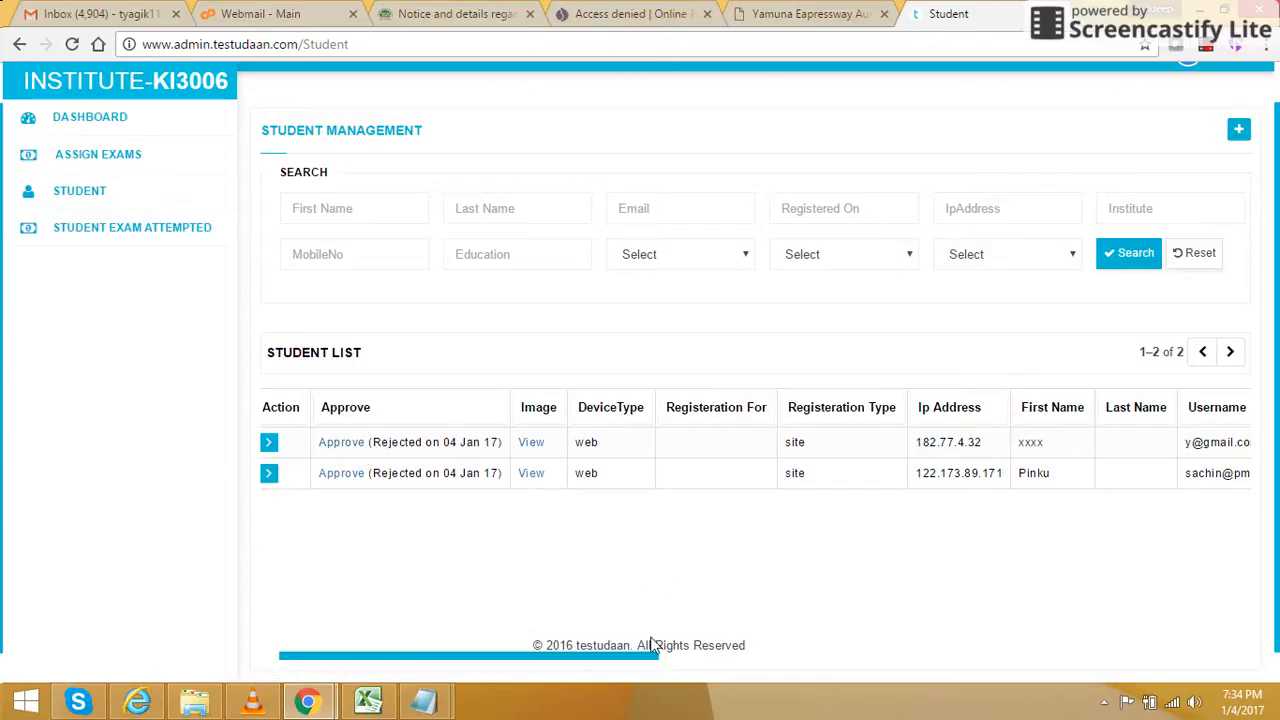
pyautogui.moveTo(652, 657); pyautogui.dragTo(721, 661)
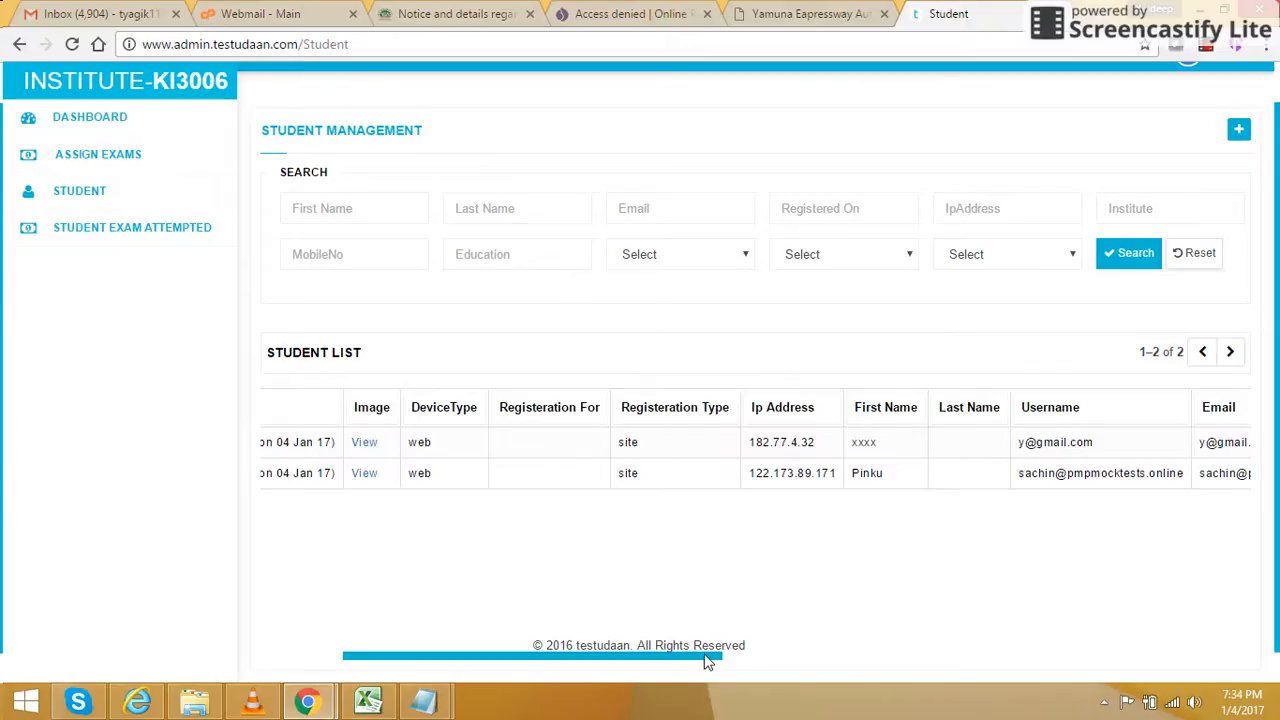
pyautogui.moveTo(707, 652); pyautogui.dragTo(812, 646)
pyautogui.moveTo(714, 659); pyautogui.dragTo(952, 652)
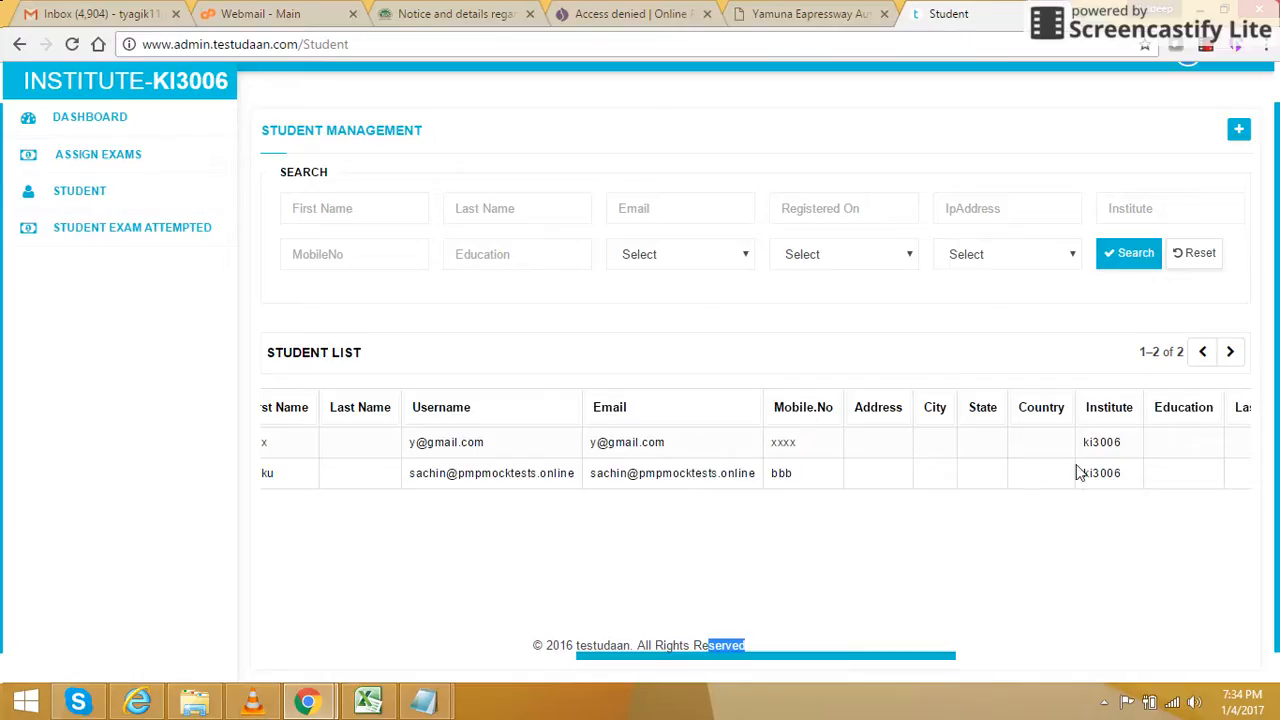
pyautogui.moveTo(937, 655); pyautogui.dragTo(1174, 650)
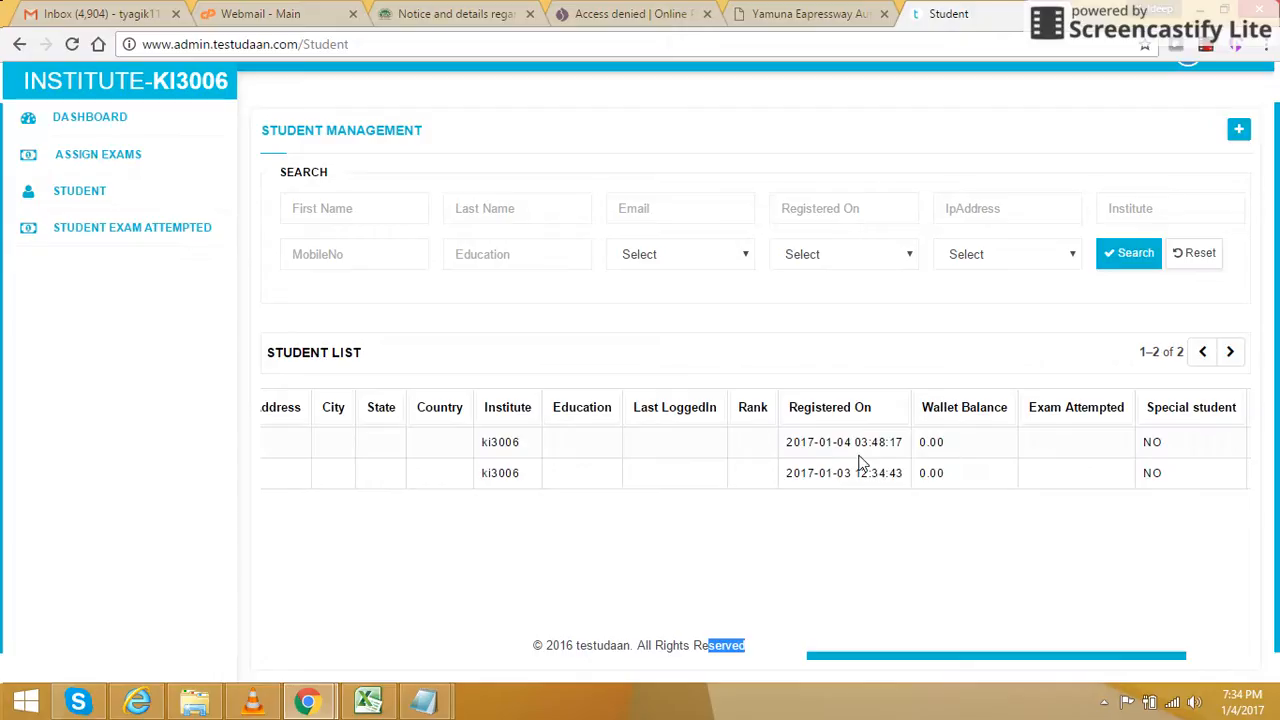
pyautogui.moveTo(820, 656); pyautogui.dragTo(277, 655)
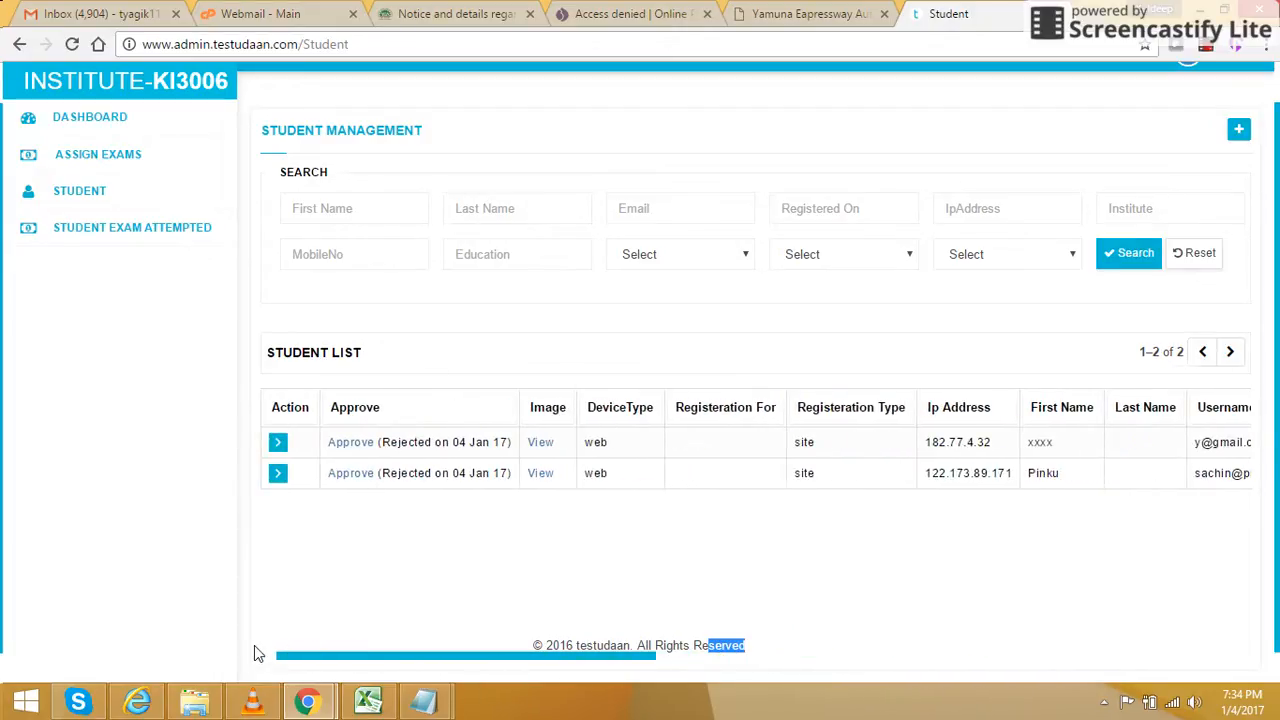
# - Approve the first student's account and reload the student list to confirm it
pyautogui.click(346, 446)
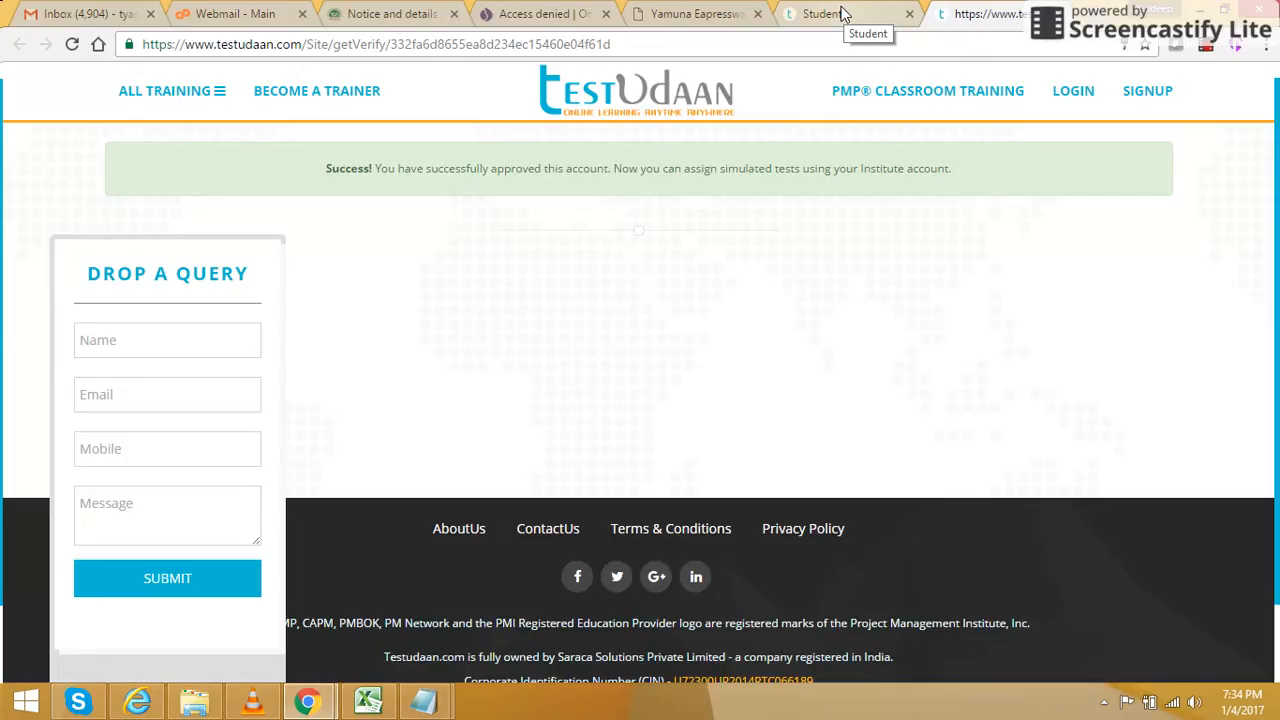
pyautogui.click(842, 14)
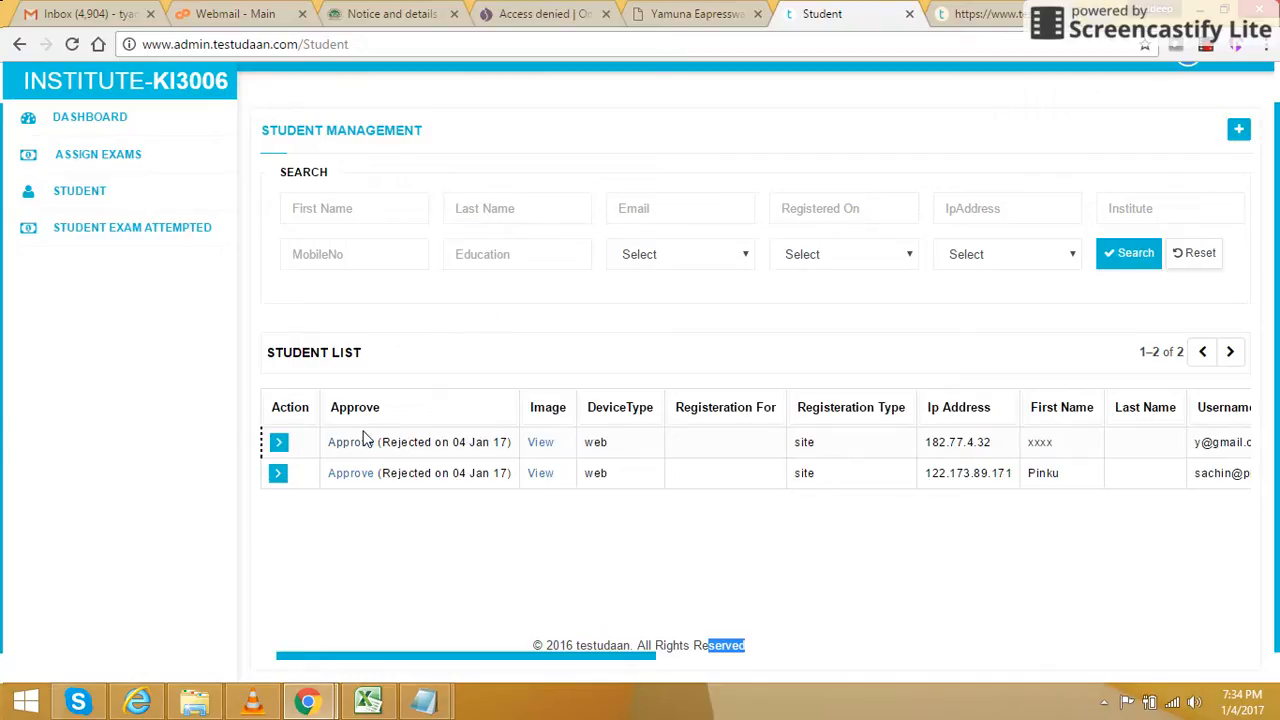
pyautogui.click(494, 43)
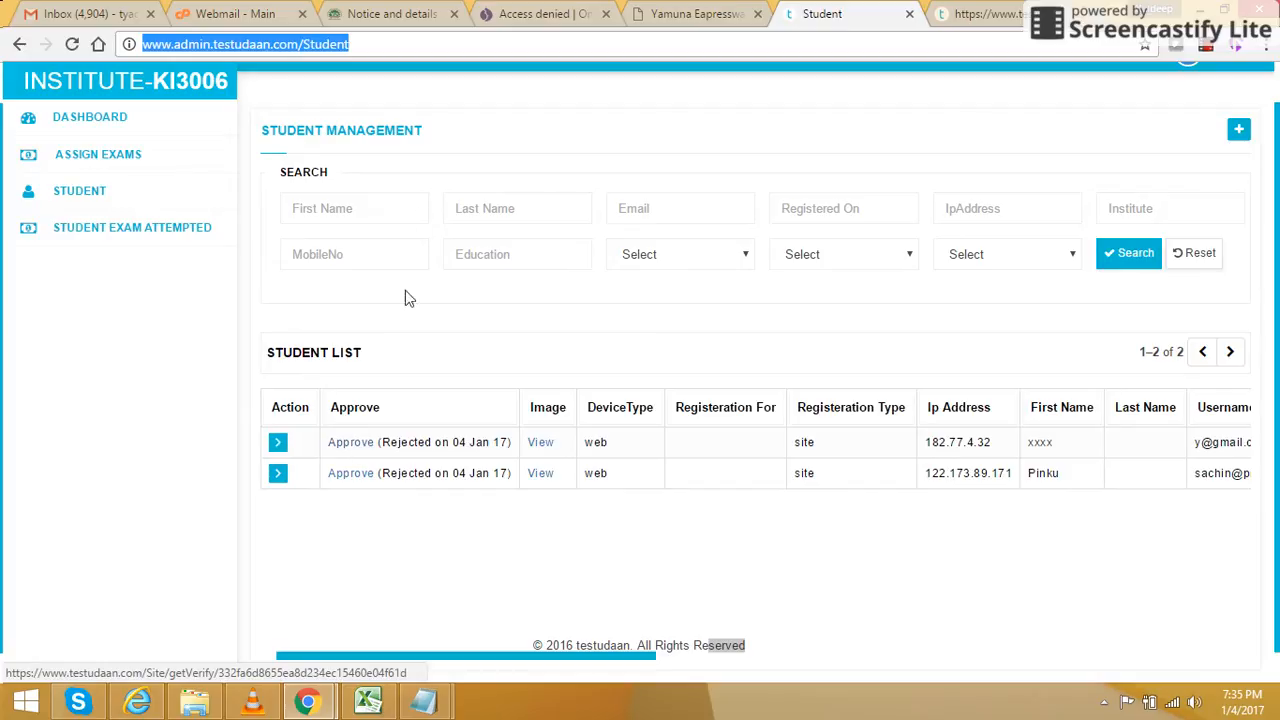
pyautogui.press('Return')
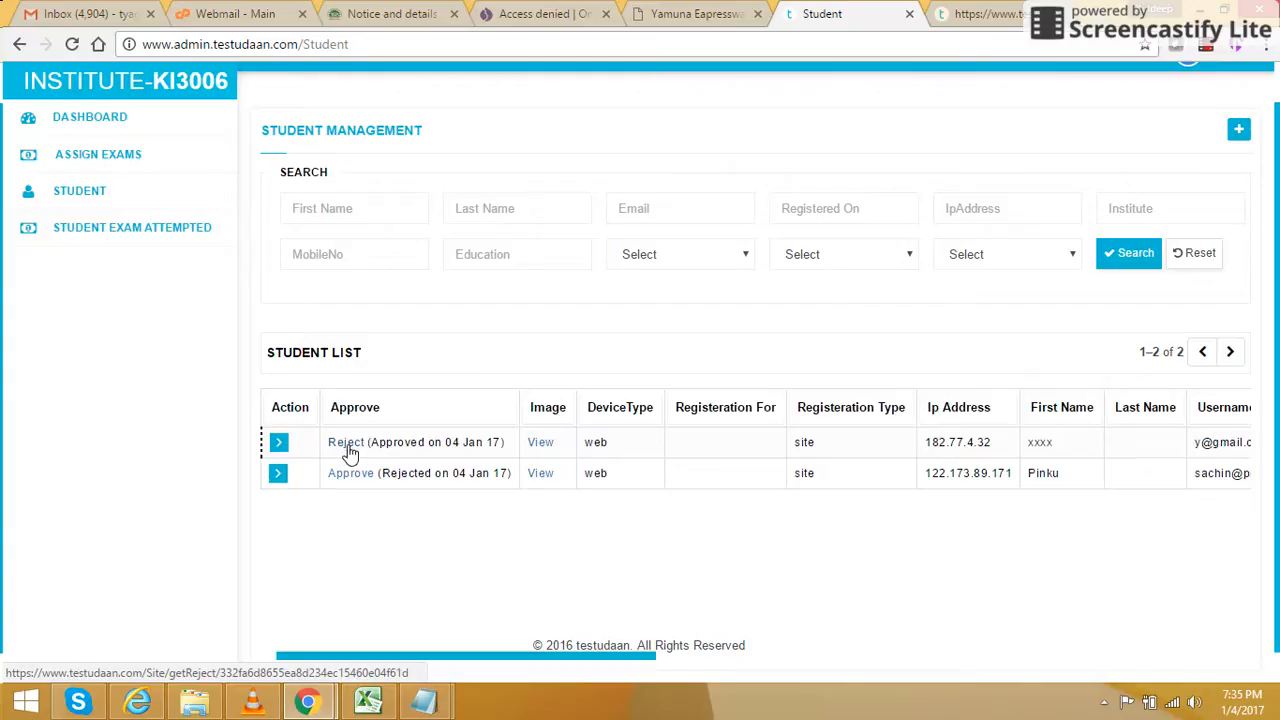
# - Review the PMP Simulated Test11 (PMP111) attempt record: 200 questions unattempted, 0.00 of 175.00 marks
pyautogui.click(147, 239)
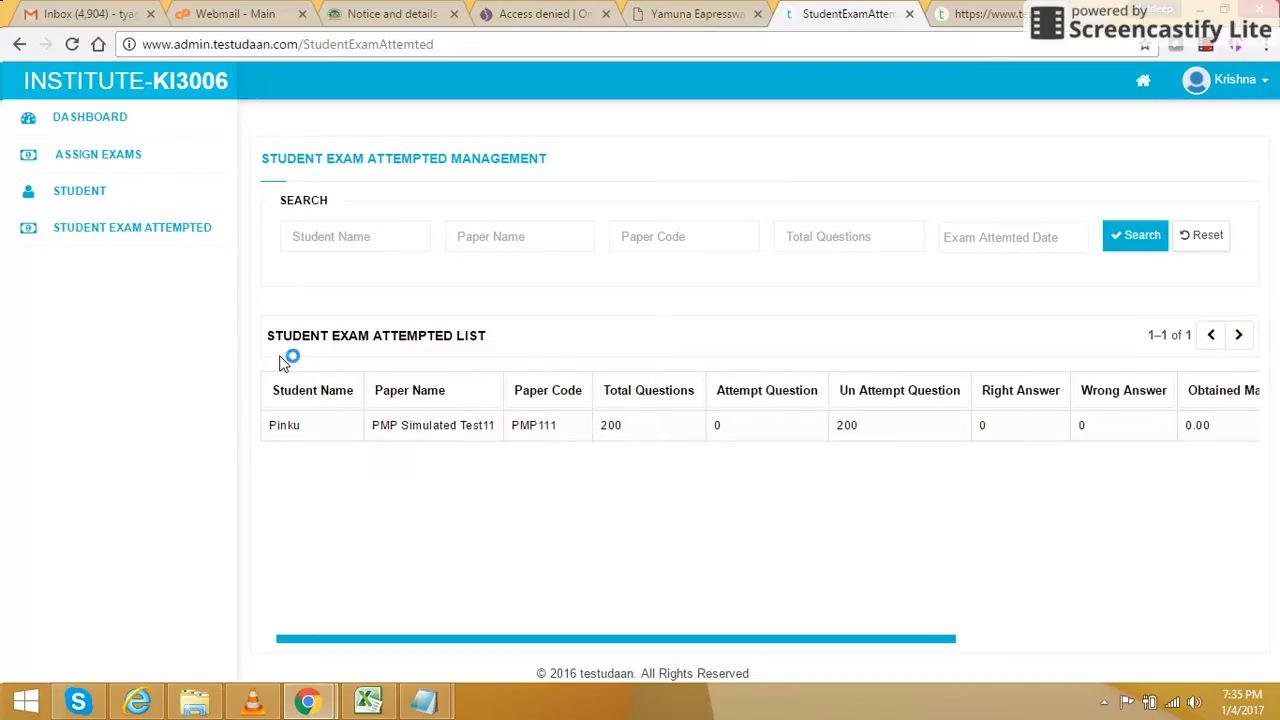
pyautogui.click(302, 427)
pyautogui.moveTo(670, 648); pyautogui.dragTo(606, 623)
pyautogui.click(530, 430)
pyautogui.moveTo(923, 640); pyautogui.dragTo(1217, 604)
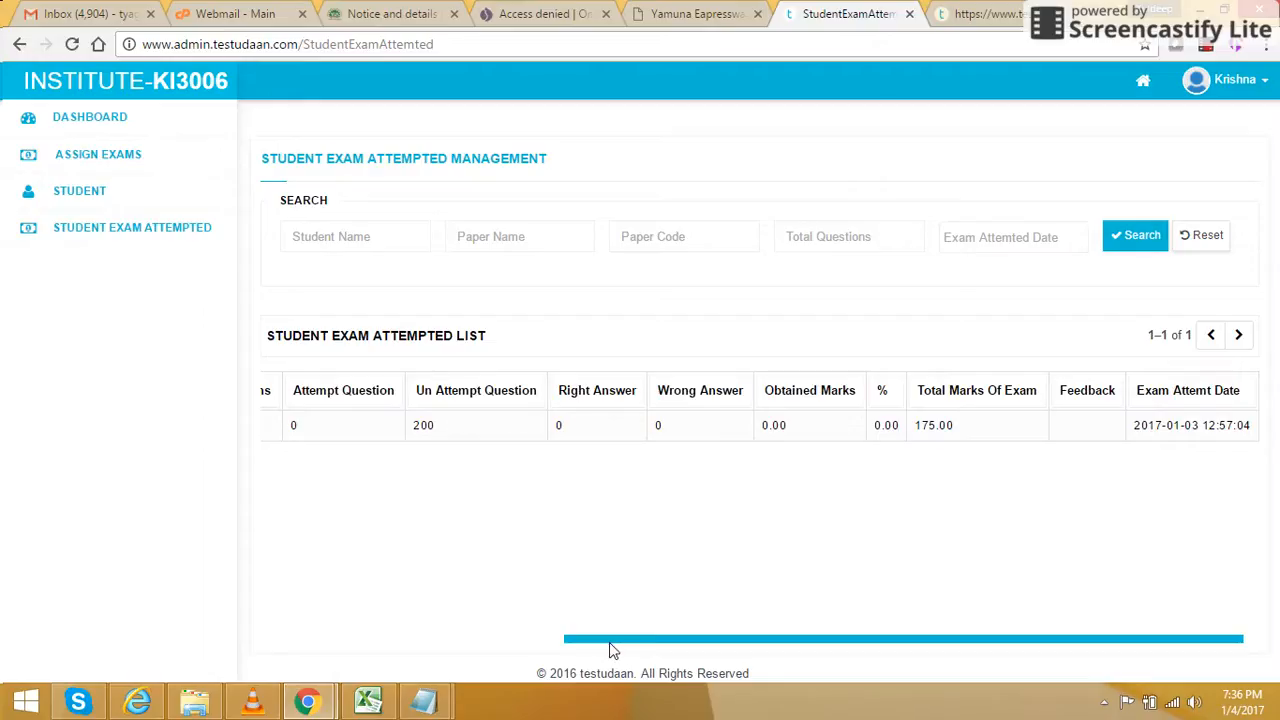
pyautogui.moveTo(610, 640); pyautogui.dragTo(297, 643)
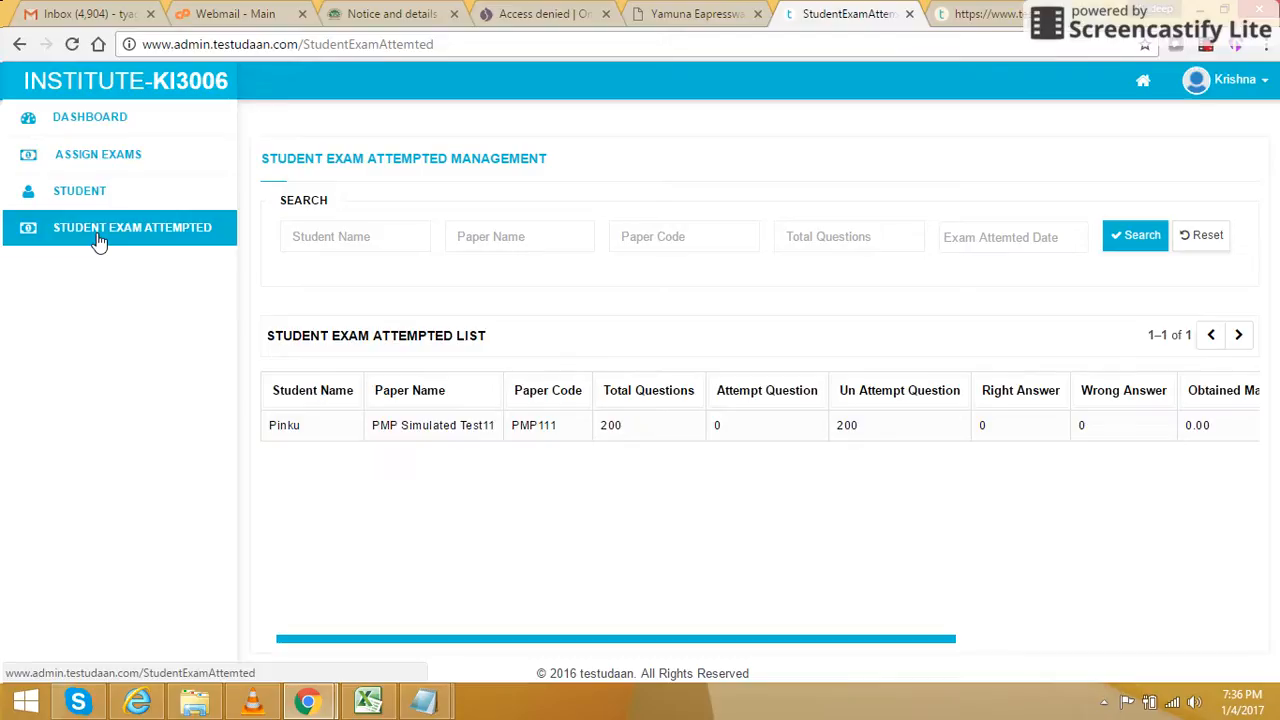
# - Assign the PMP Simulated Test10-PMP110 paper to the second student and submit
pyautogui.click(97, 167)
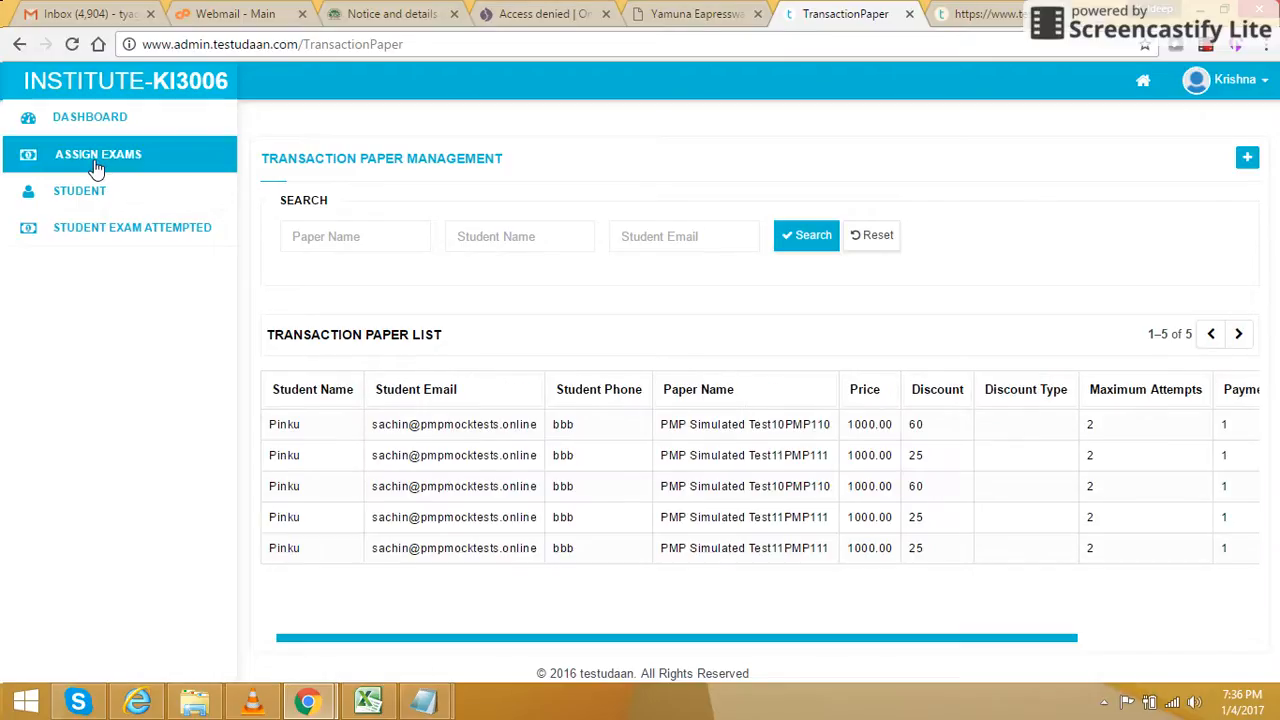
pyautogui.click(1246, 170)
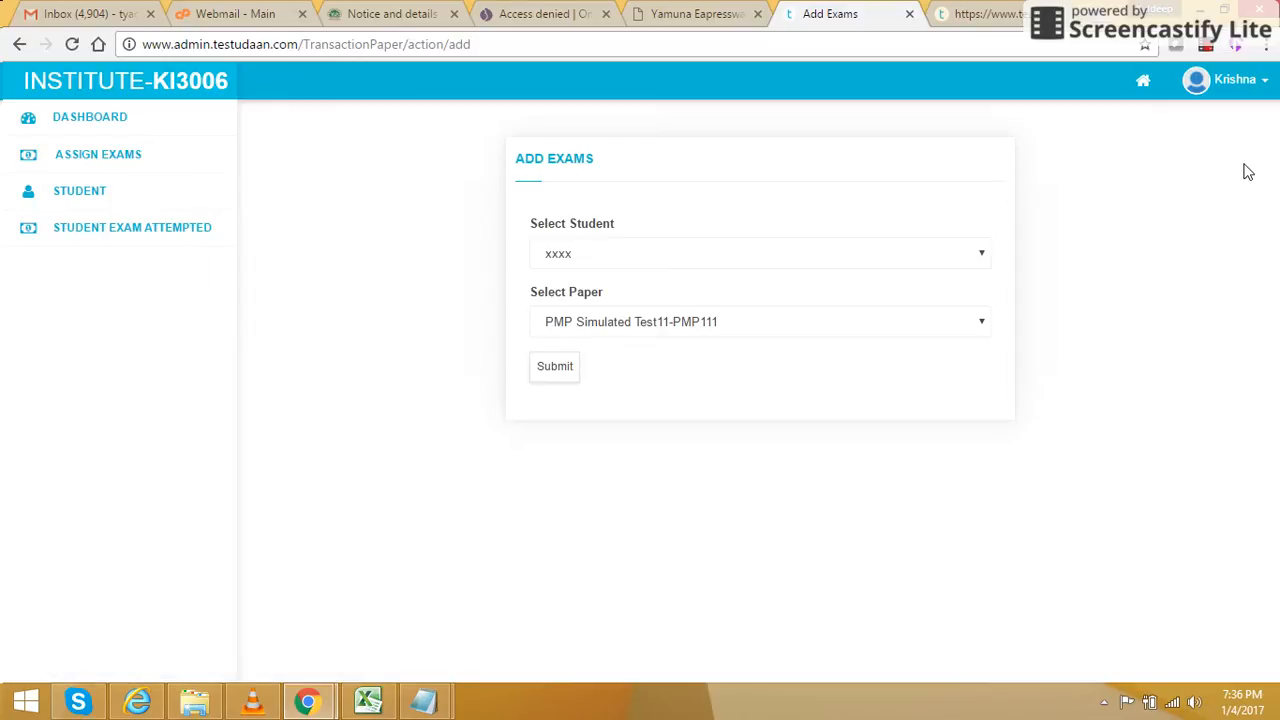
pyautogui.click(812, 263)
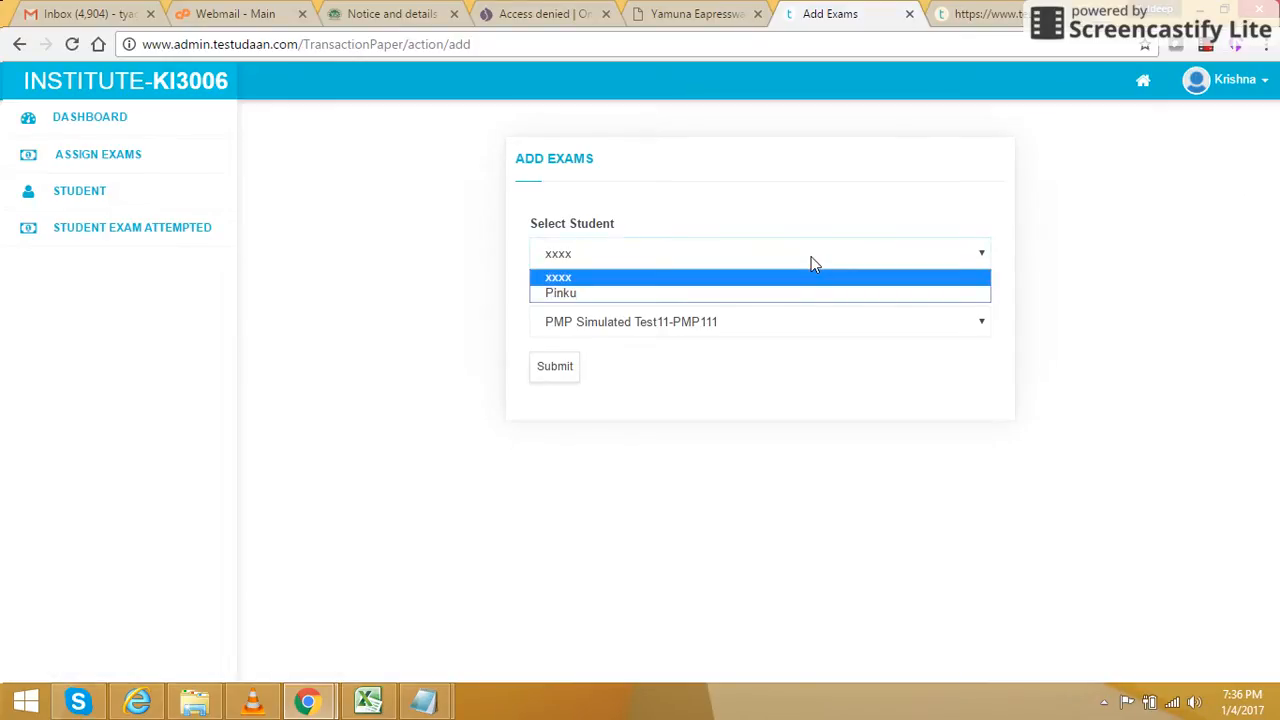
pyautogui.click(812, 263)
pyautogui.click(738, 257)
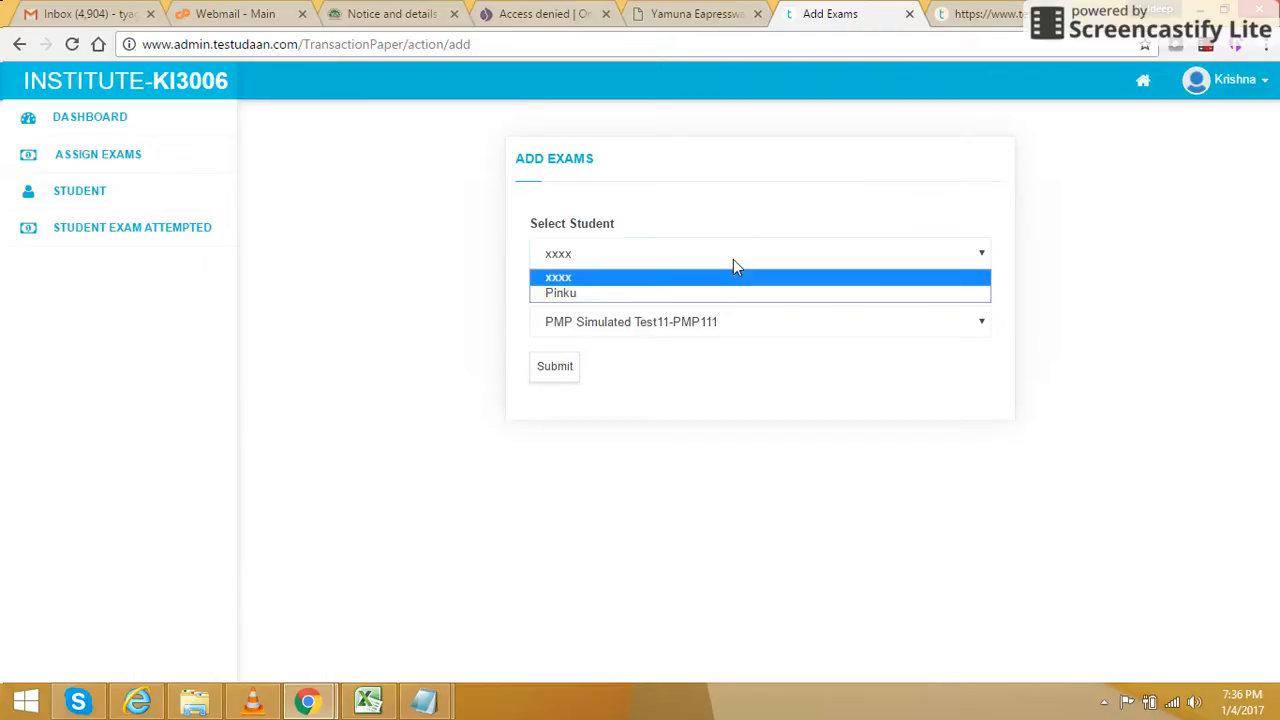
pyautogui.click(669, 294)
pyautogui.click(720, 321)
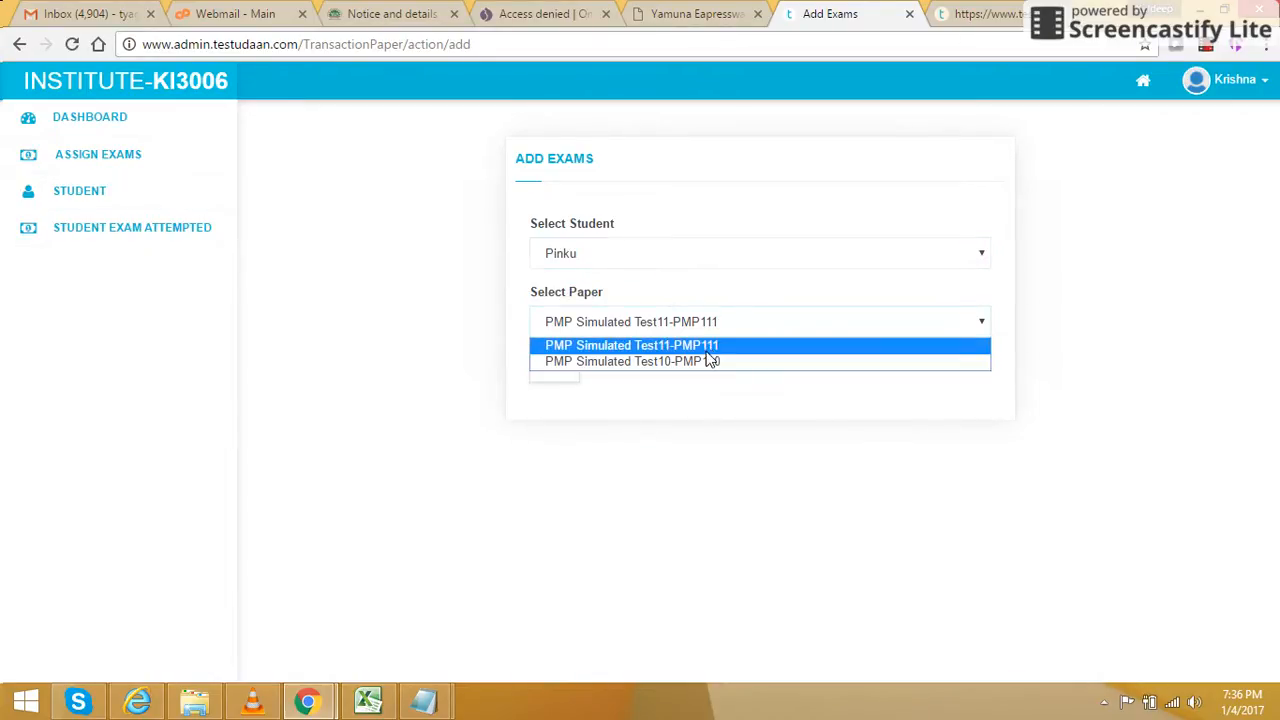
pyautogui.click(707, 362)
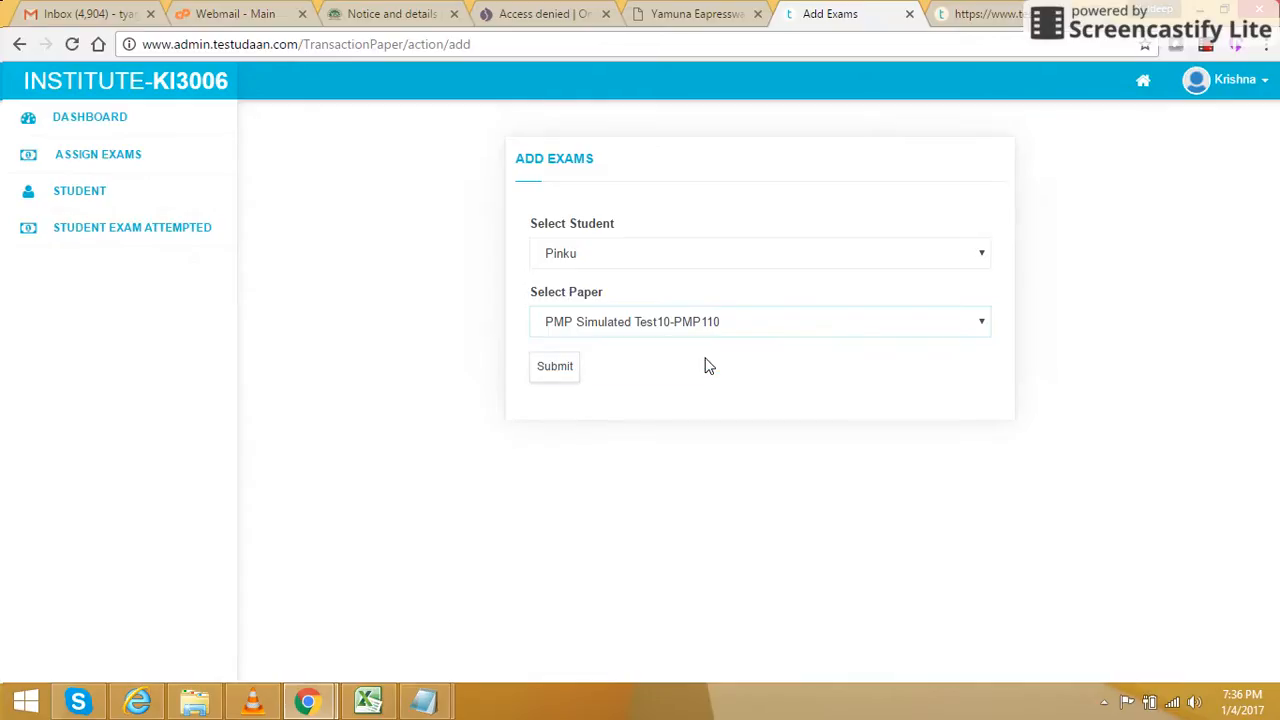
pyautogui.click(556, 373)
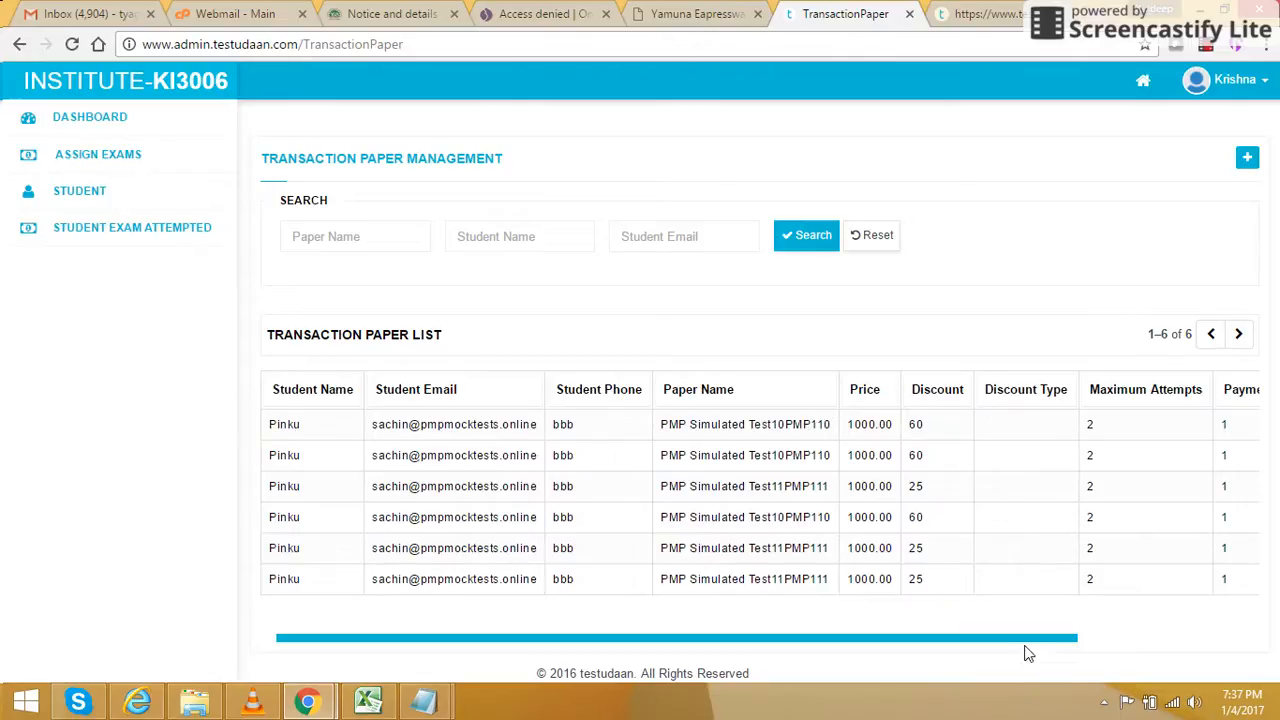
# - Scroll through the transaction table, then check the dashboard showing 1 approved student and 1 licence used
pyautogui.moveTo(1017, 646); pyautogui.dragTo(1245, 618)
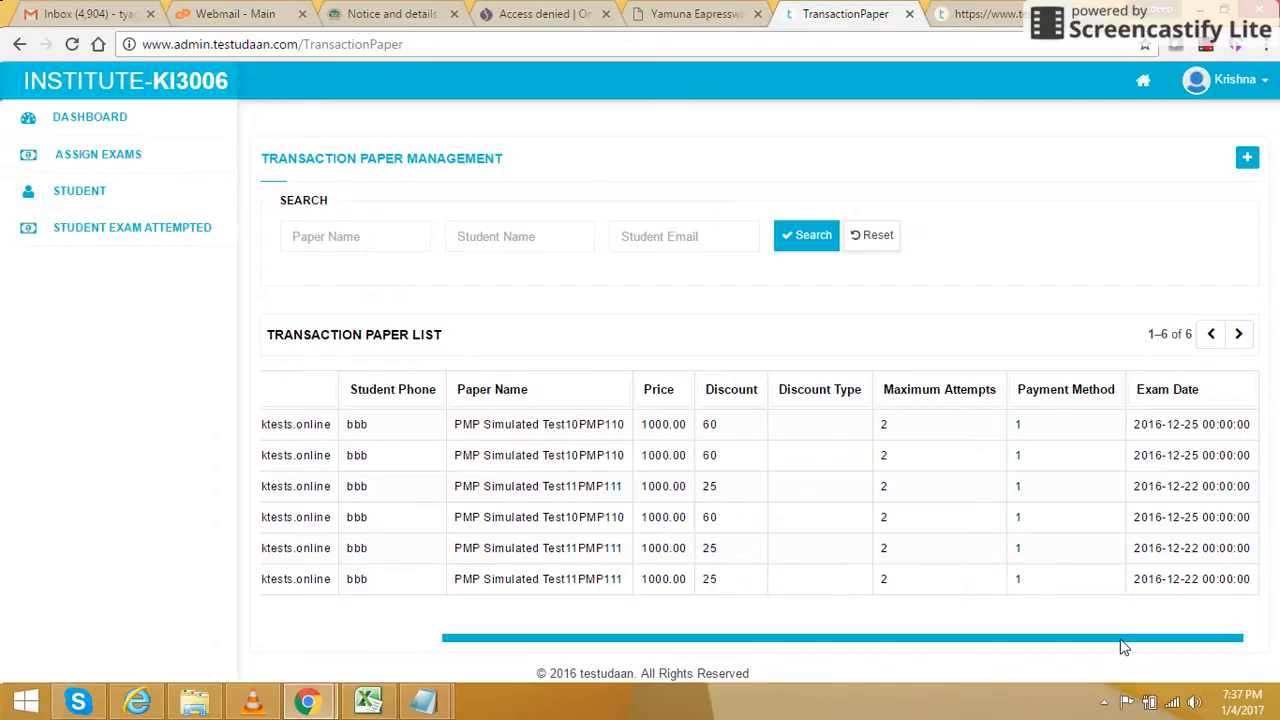
pyautogui.moveTo(1124, 647); pyautogui.dragTo(878, 638)
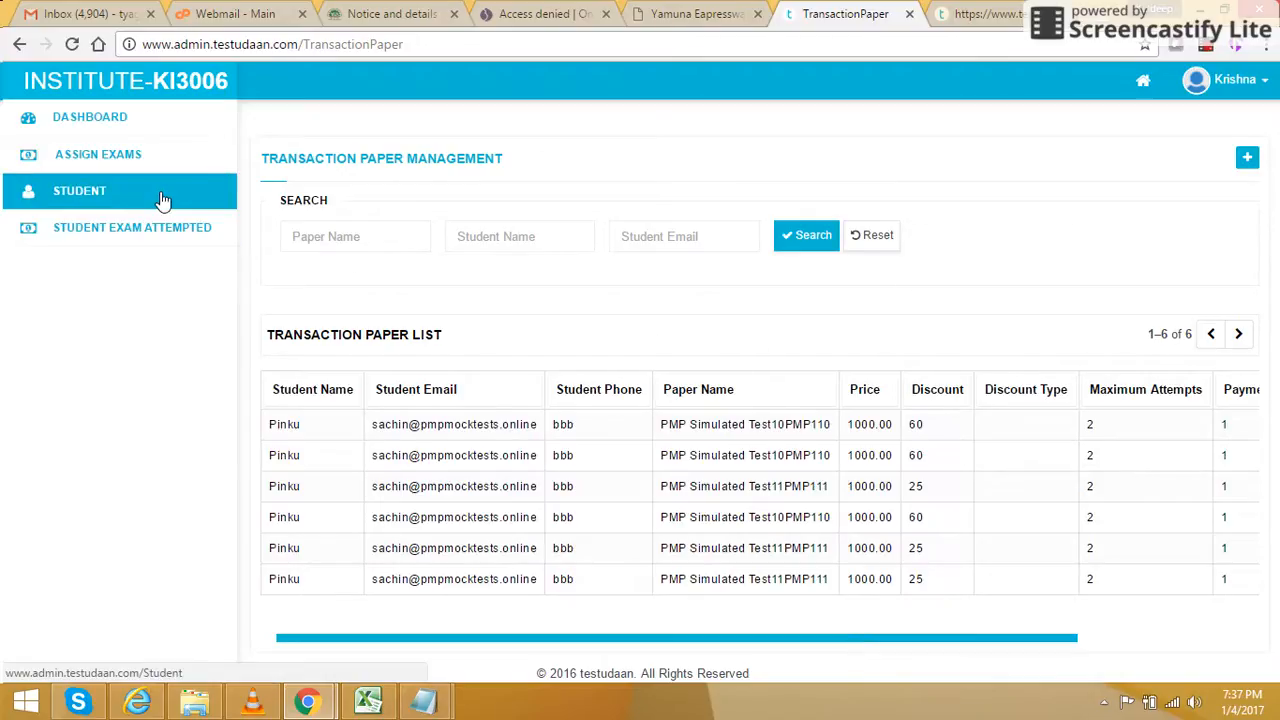
pyautogui.click(88, 122)
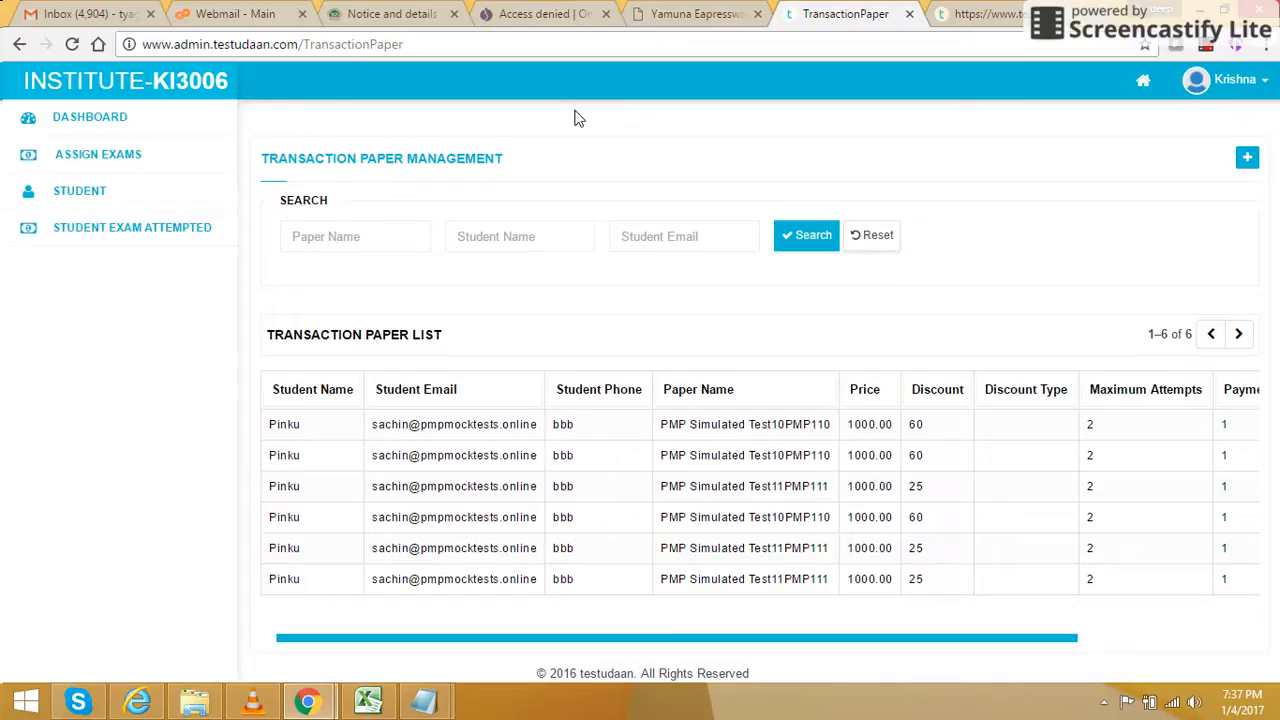
pyautogui.click(112, 116)
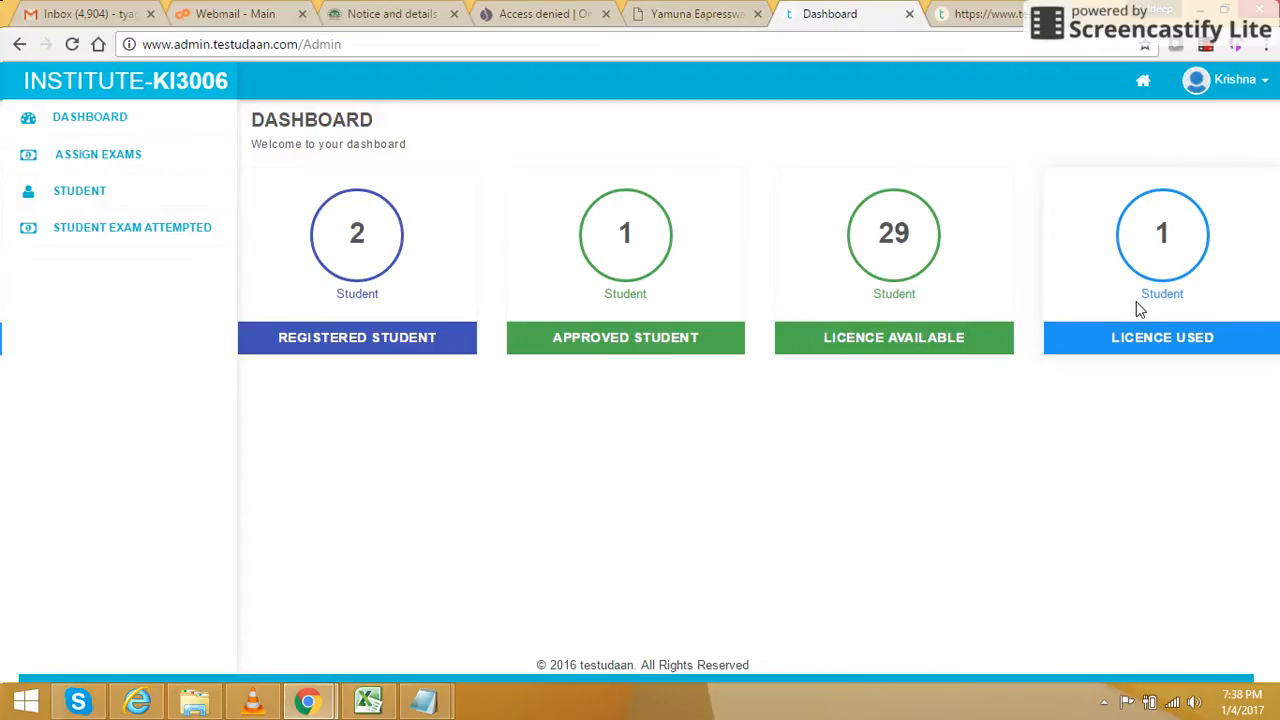
# - Visit the Student, Student Exam Attempted and Assign Exams pages in turn
pyautogui.click(127, 194)
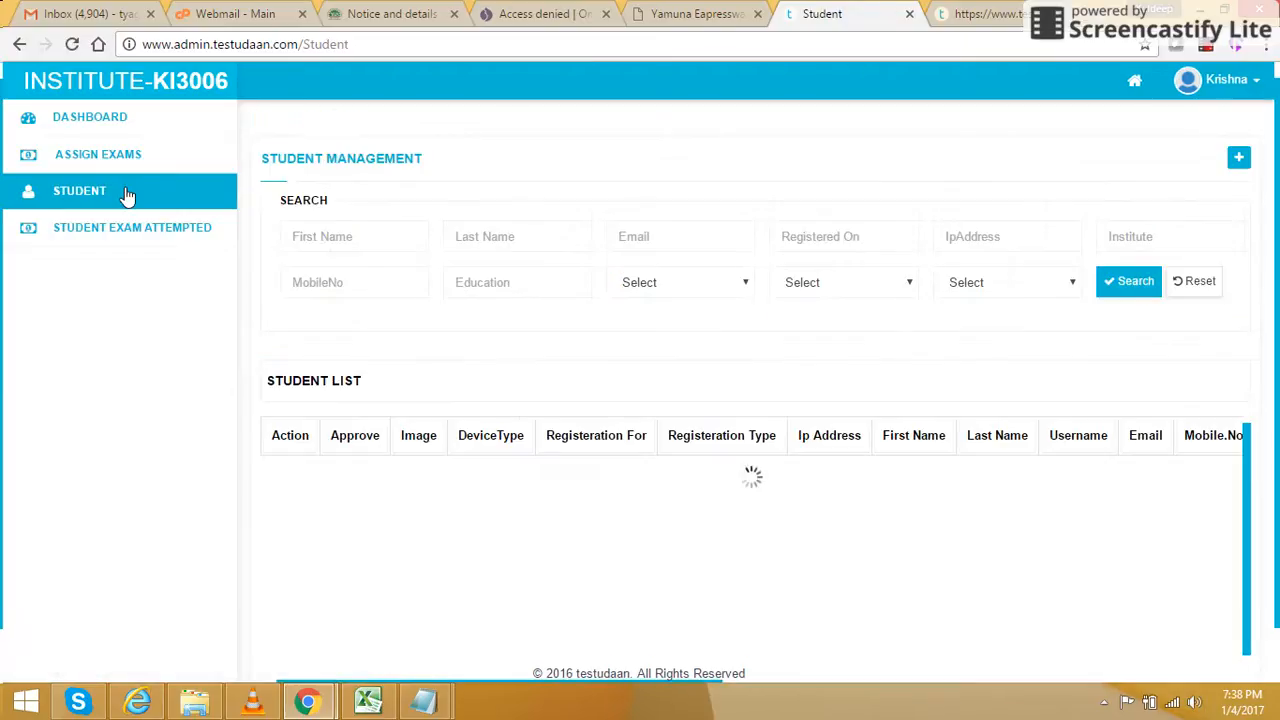
pyautogui.click(134, 228)
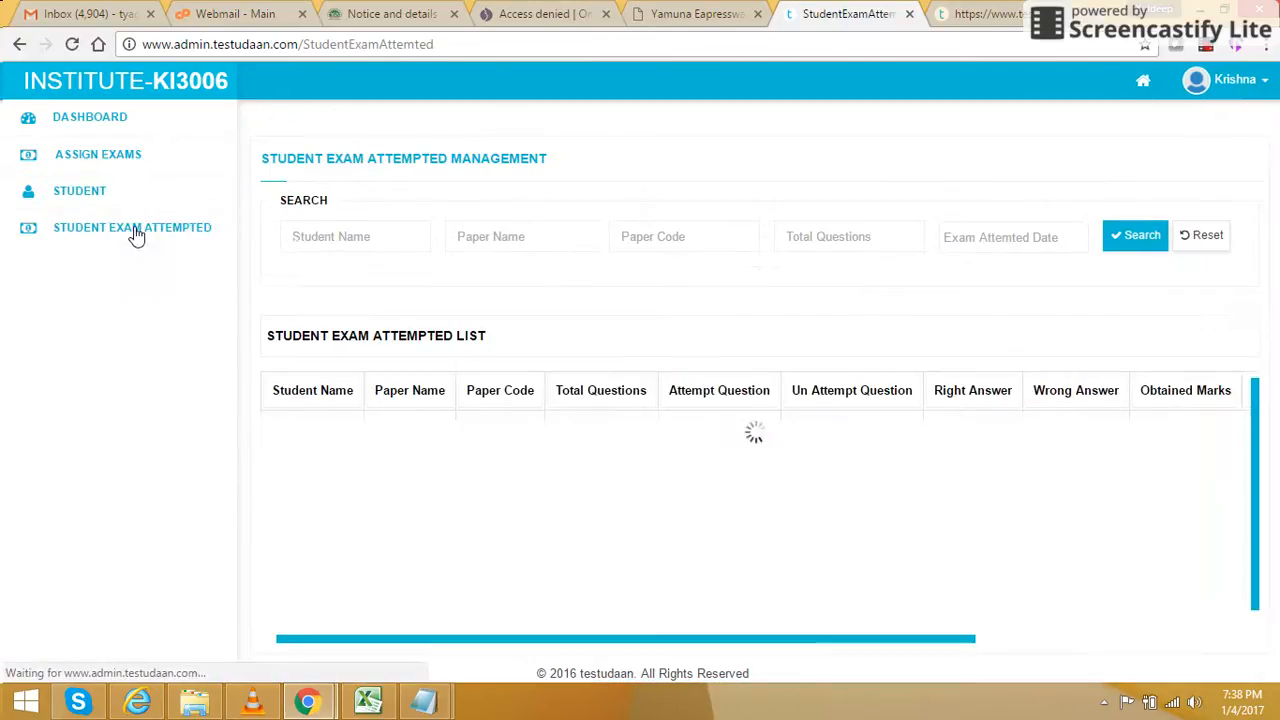
pyautogui.click(115, 158)
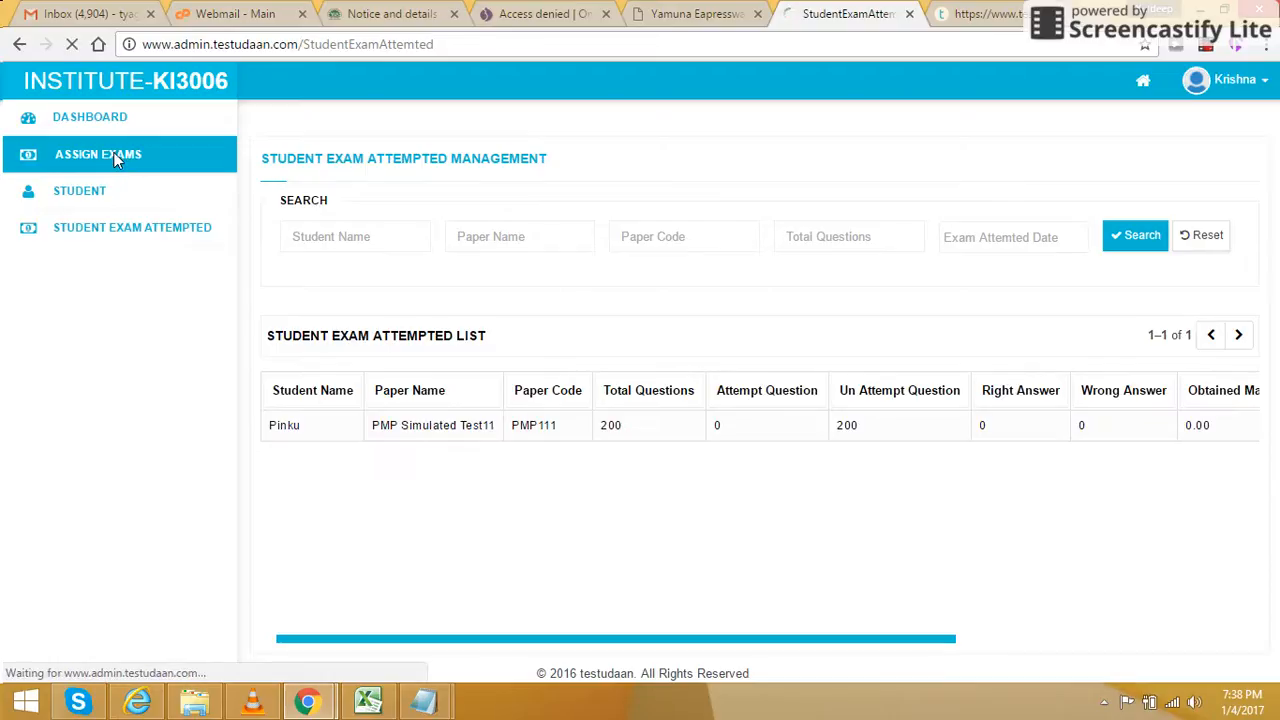